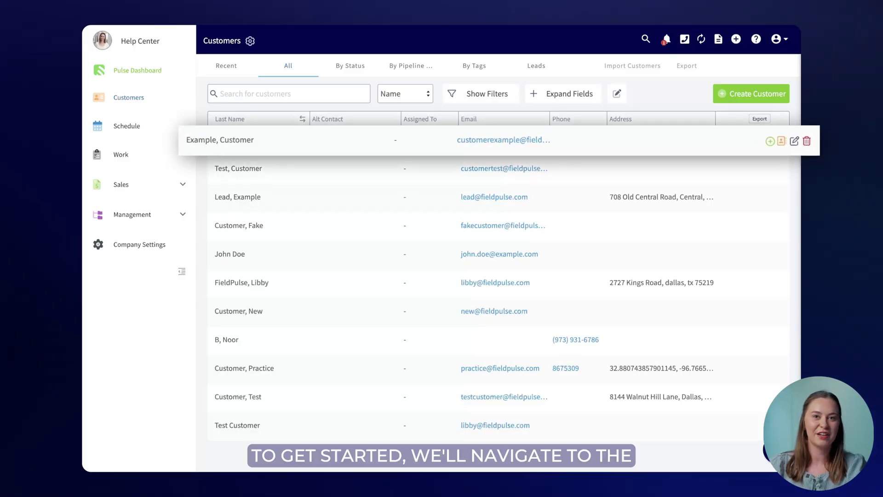
Step: From Customer Example's record, create a job prefilled with Main Location and the Renovation workflow
left_click(238, 140)
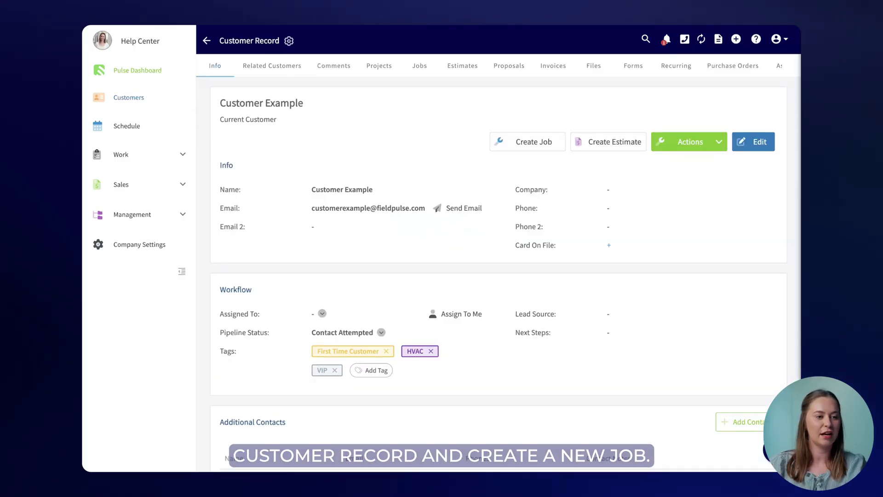
left_click(690, 142)
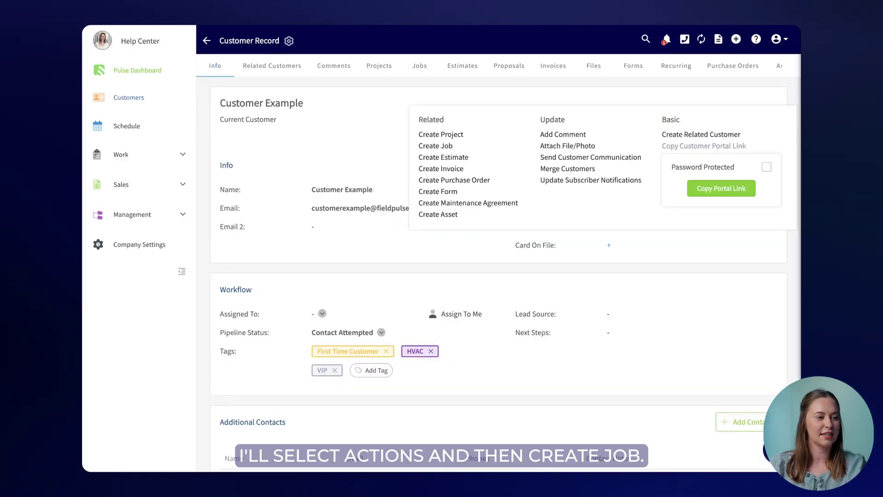
left_click(436, 146)
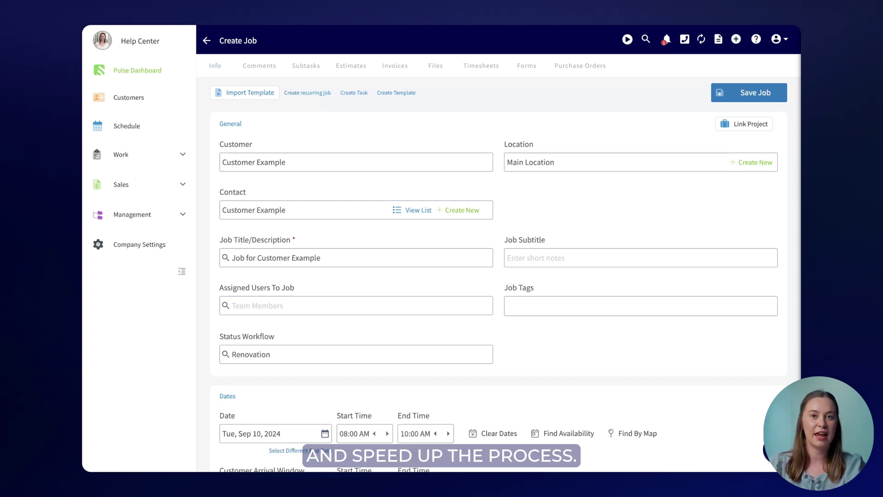
Step: Apply the Evaluation template and enter 'Customer Example' in the job subtitle
left_click(245, 93)
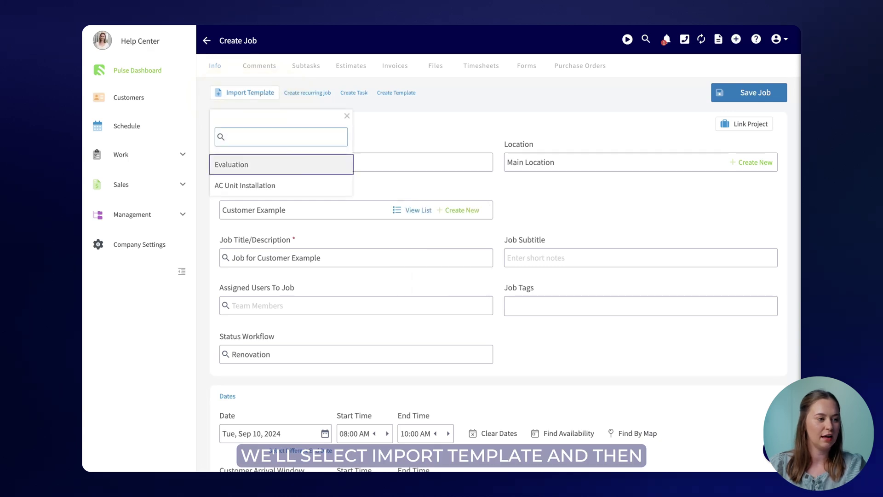
key("Return")
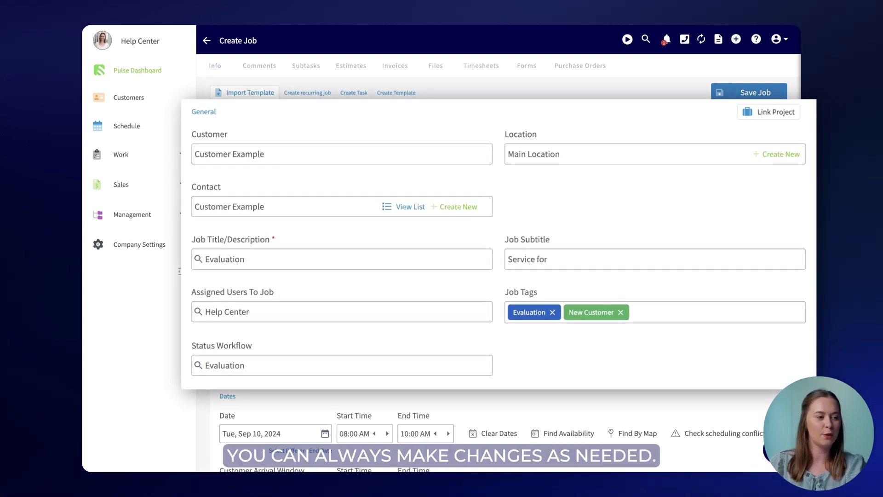
type("Cus")
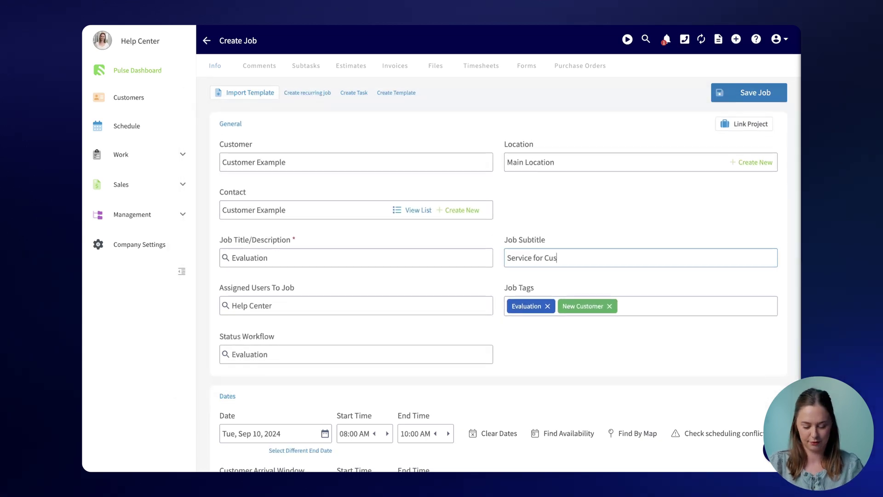
type("tomer Example")
scroll(505, 262, "down", 5)
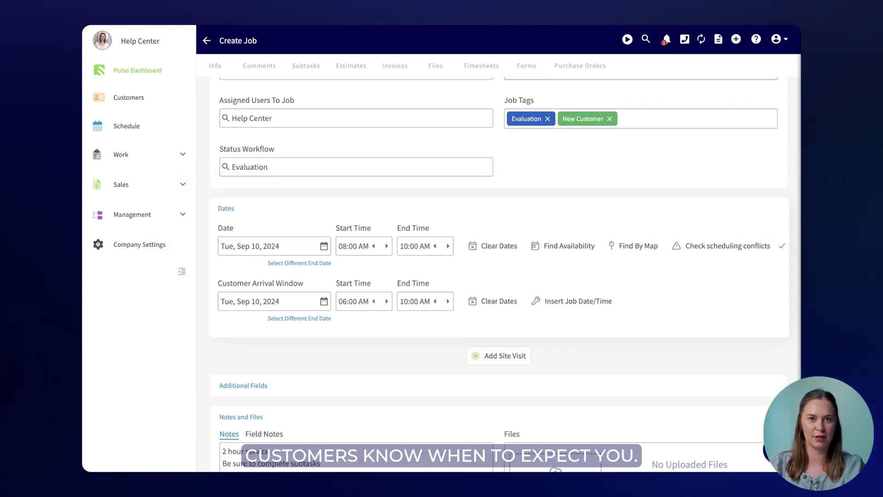
scroll(499, 276, "down", 2)
scroll(498, 276, "down", 3)
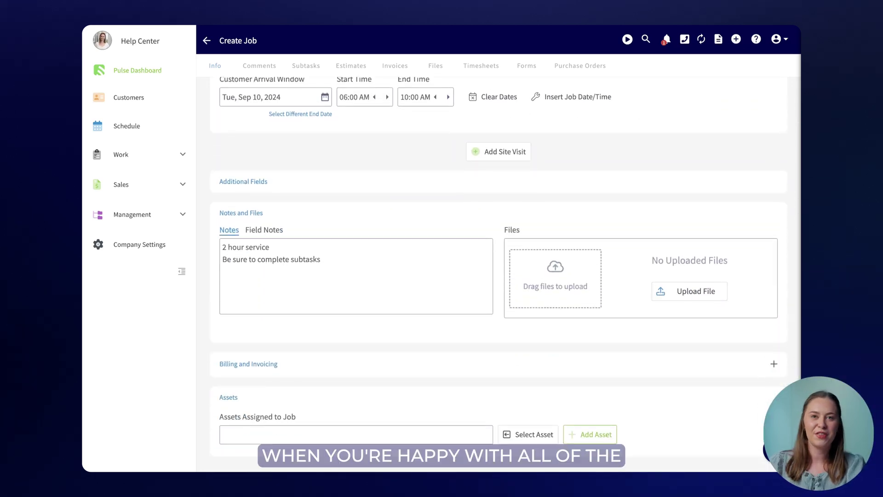
scroll(498, 276, "down", 1)
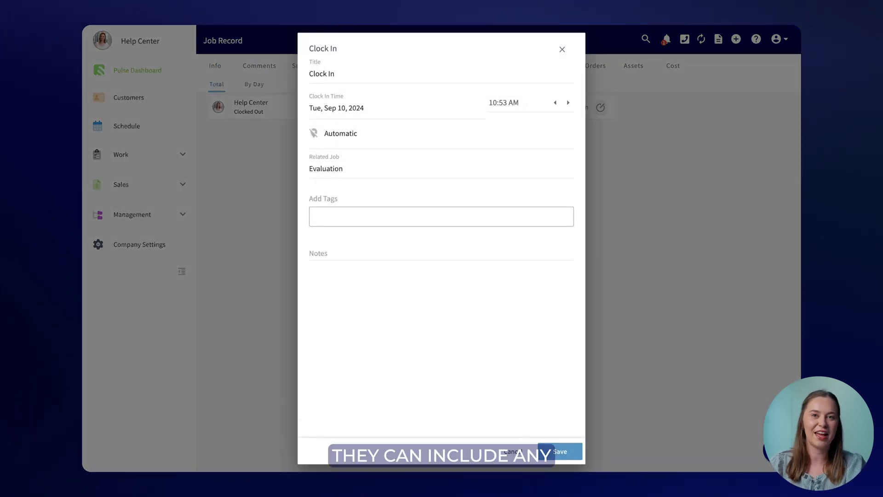
Step: Start a note in the clock-in Notes field, typing 'A'
left_click(441, 252)
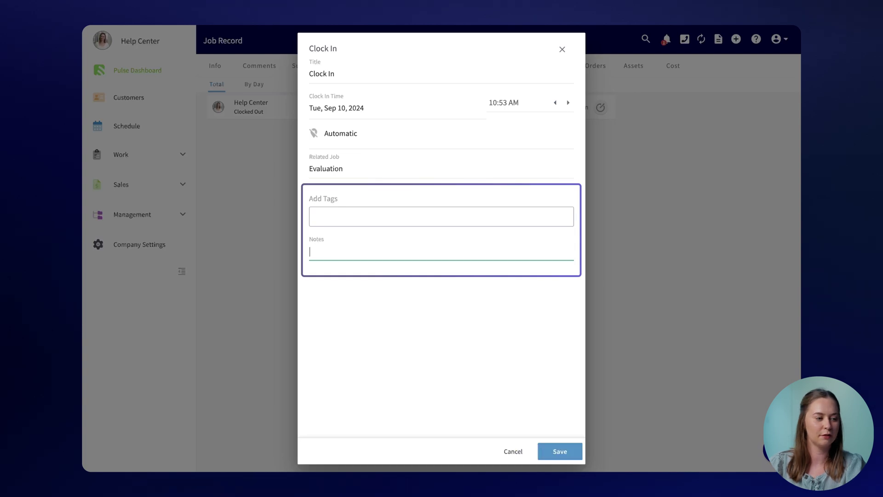
type("A")
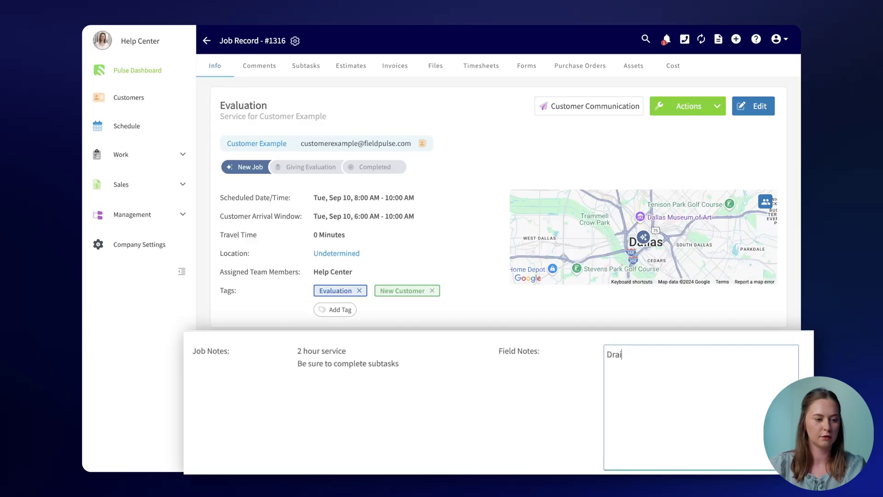
Step: Add the note 'Drain is damaged.', set status Giving Evaluation, and mark Send Estimate In Progress
type("amaged.")
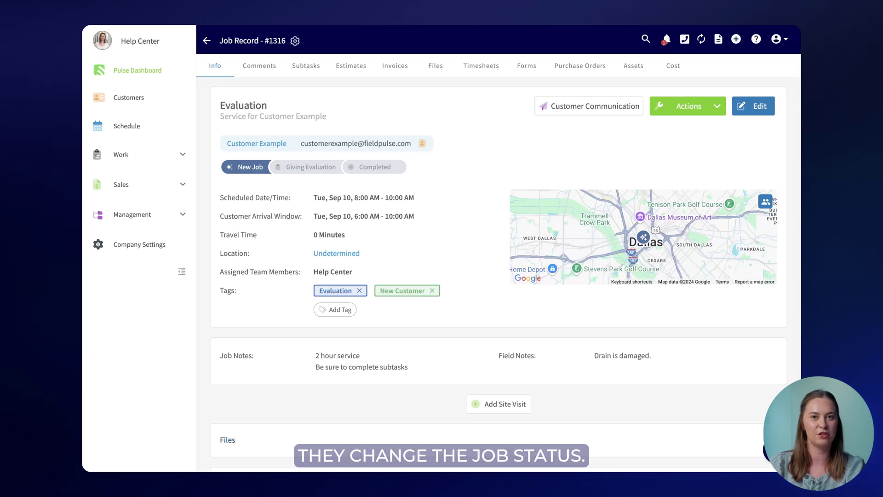
left_click(311, 166)
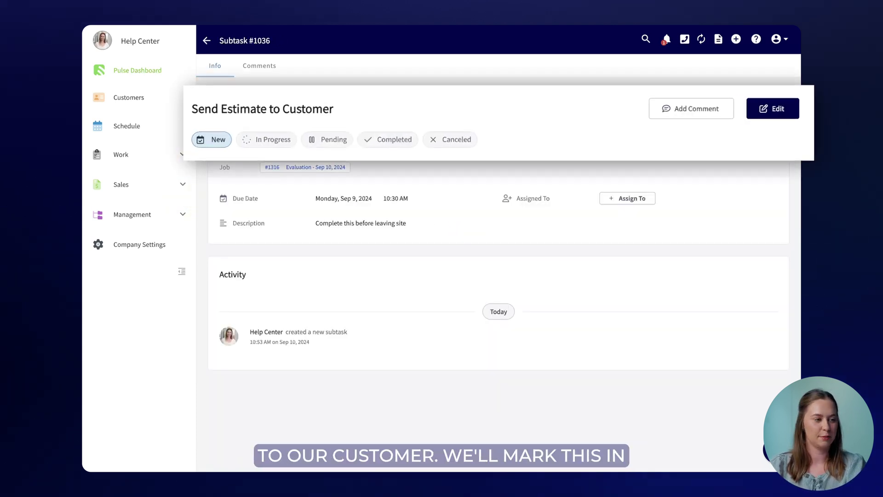
left_click(267, 139)
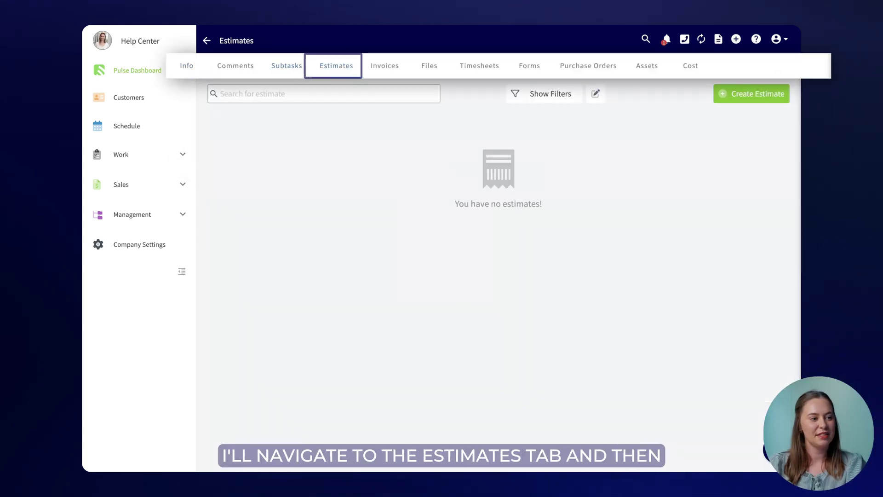
Step: Build an estimate by searching 'ac', adding AC Unit Installation ($365), and saving it
left_click(752, 94)
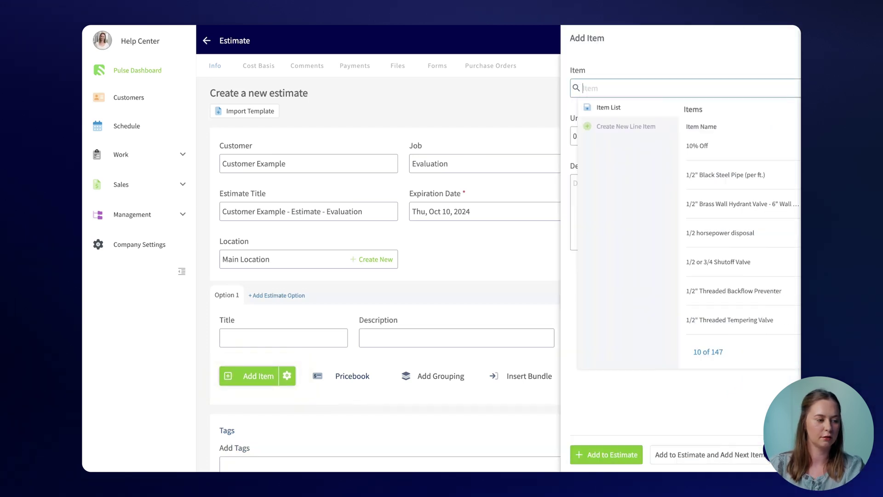
type("ac unit")
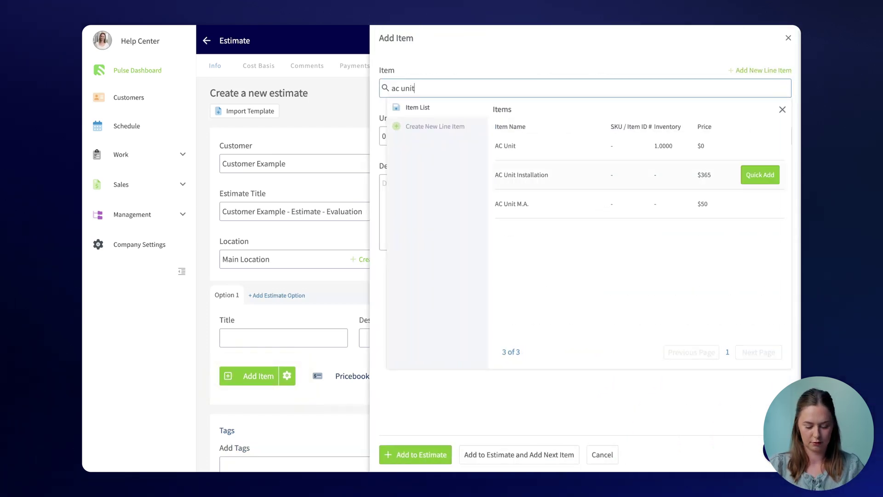
left_click(521, 175)
left_click(416, 455)
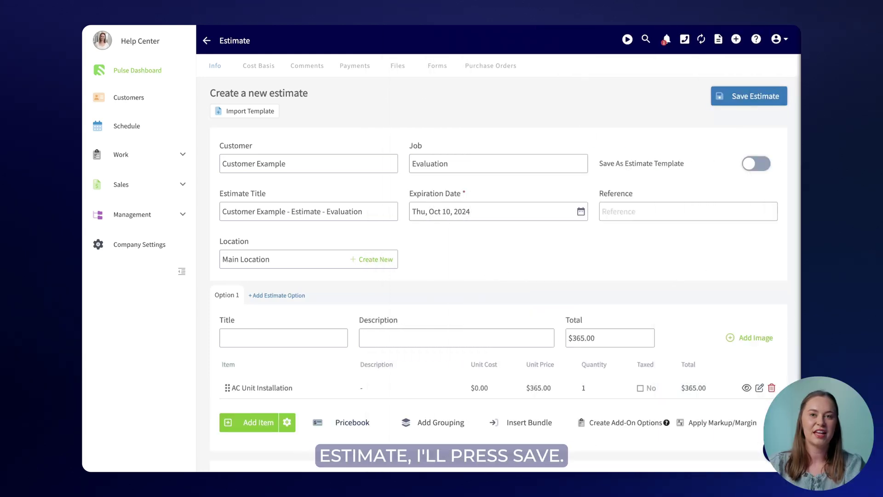
left_click(749, 96)
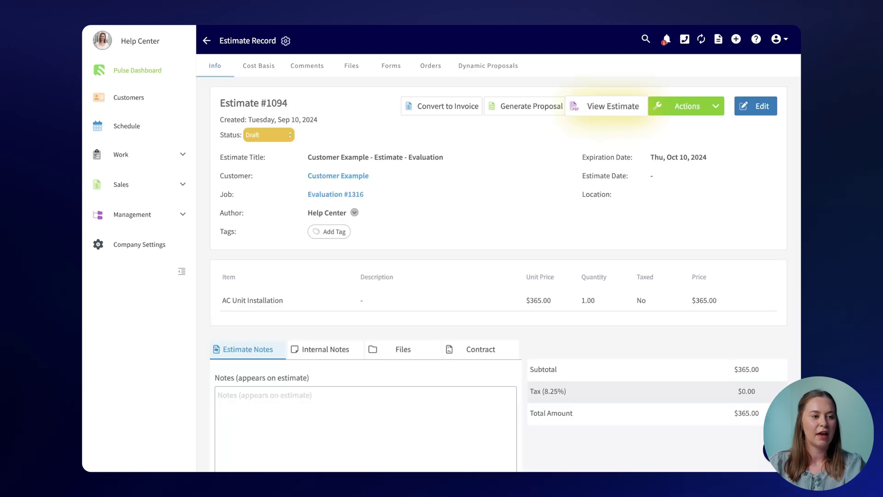
Step: View the saved estimate and dismiss the invoice payment prompt after completing the job
left_click(607, 105)
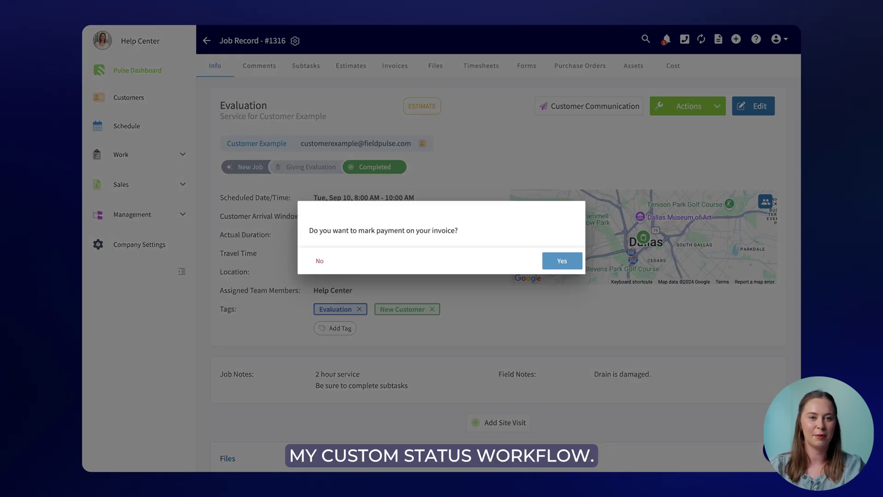
key("Escape")
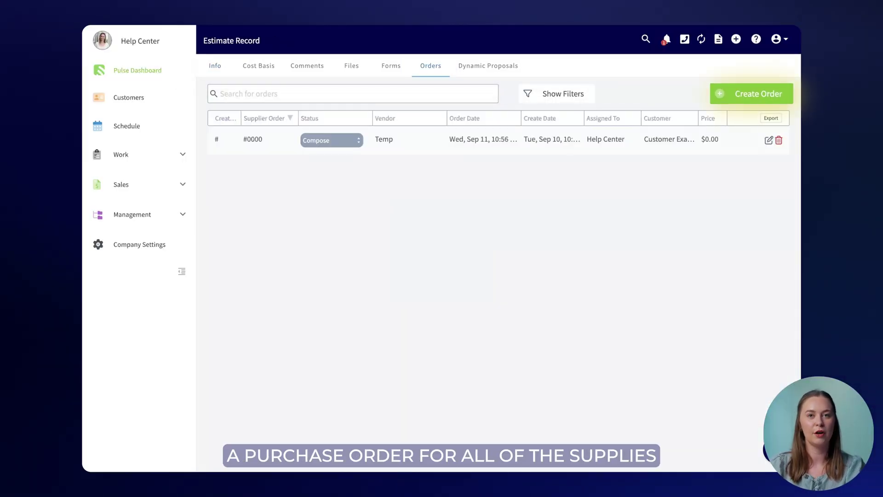
Step: Save a pickup purchase order from Sample Supplier for Estimate #1094, then begin a project from the job
left_click(759, 94)
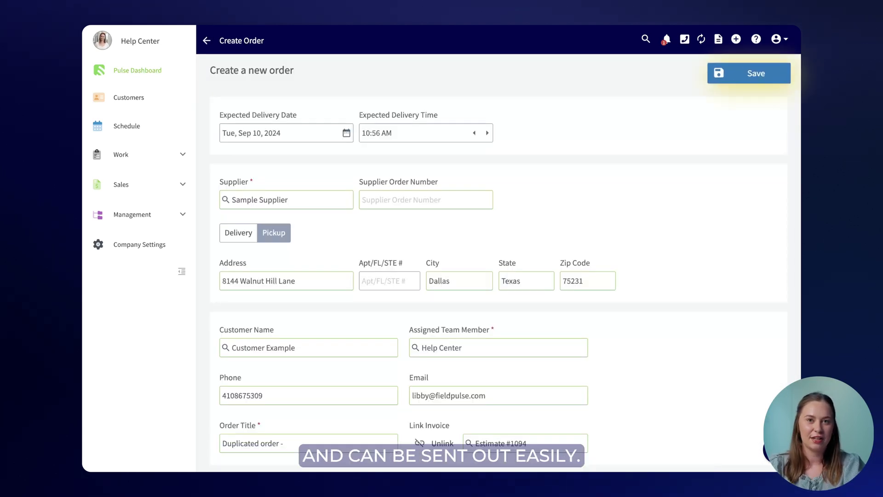
left_click(749, 73)
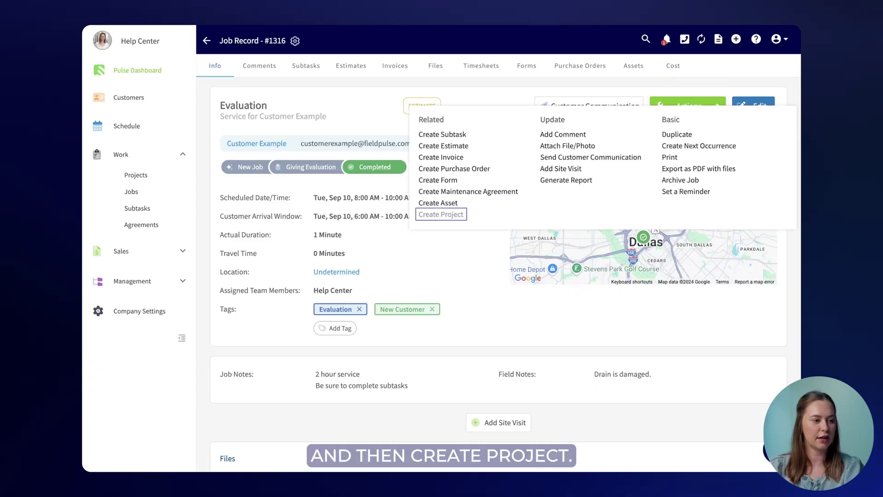
left_click(441, 215)
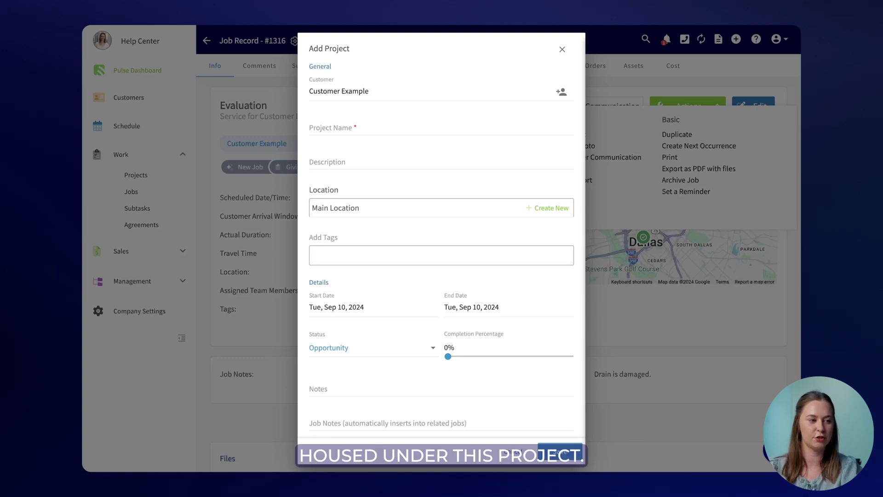
Step: Name the project 'Installation for Customer Example' and save it
left_click(331, 128)
type("Installation ")
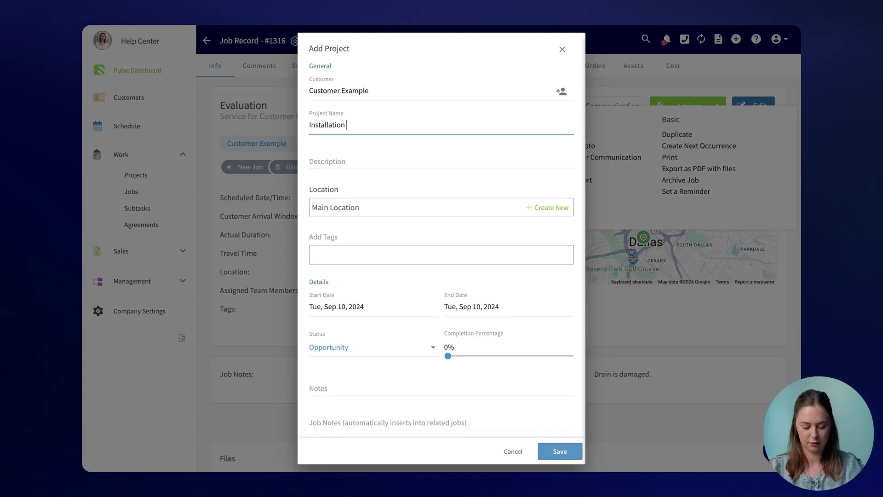
type("for Customer Example")
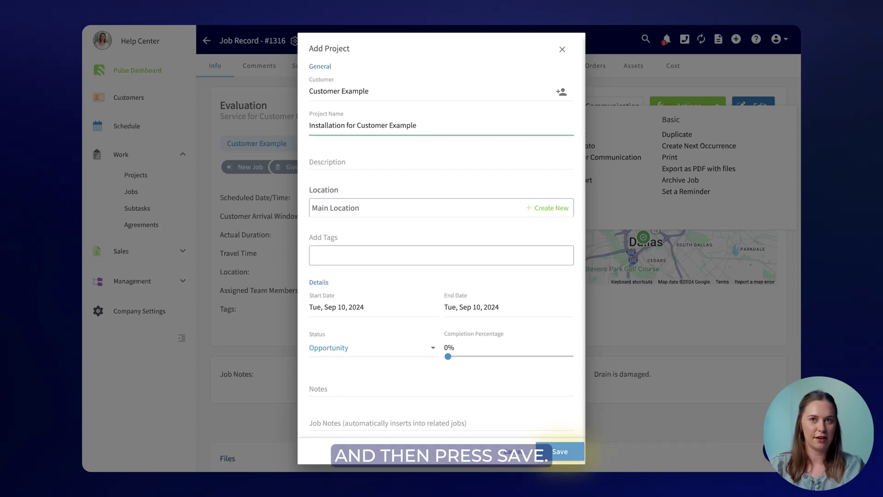
key("Return")
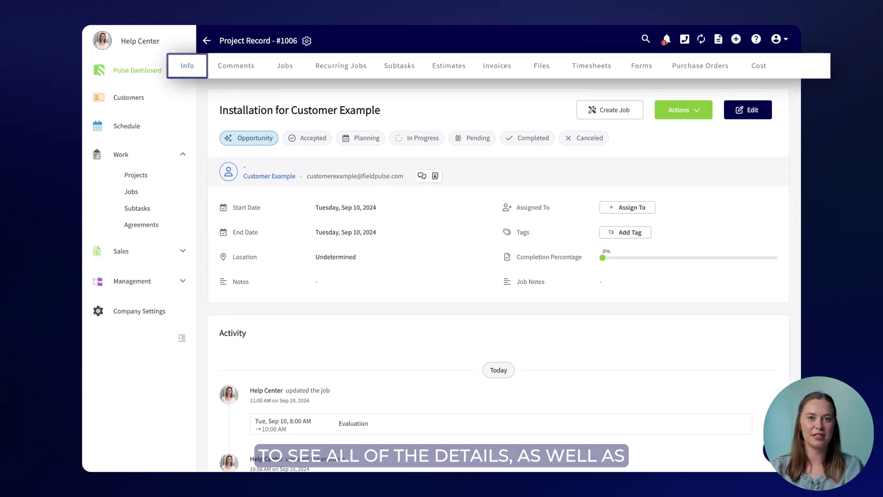
Step: Add a project job with subtitle 'Installation' and the Installation tag, and save it
left_click(304, 65)
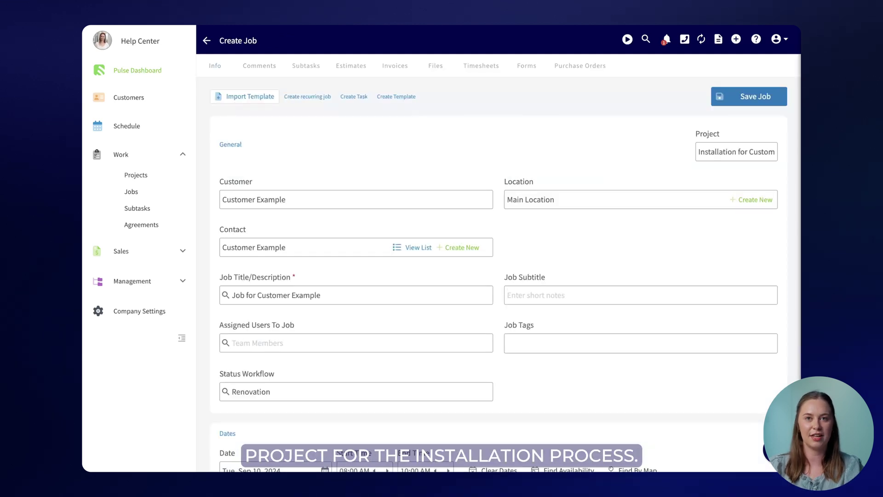
scroll(505, 276, "down", 1)
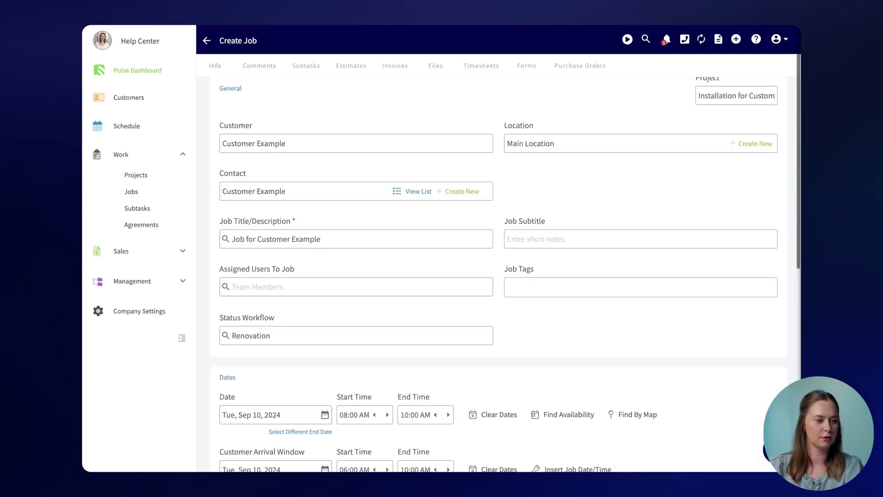
left_click(641, 239)
type("Installation")
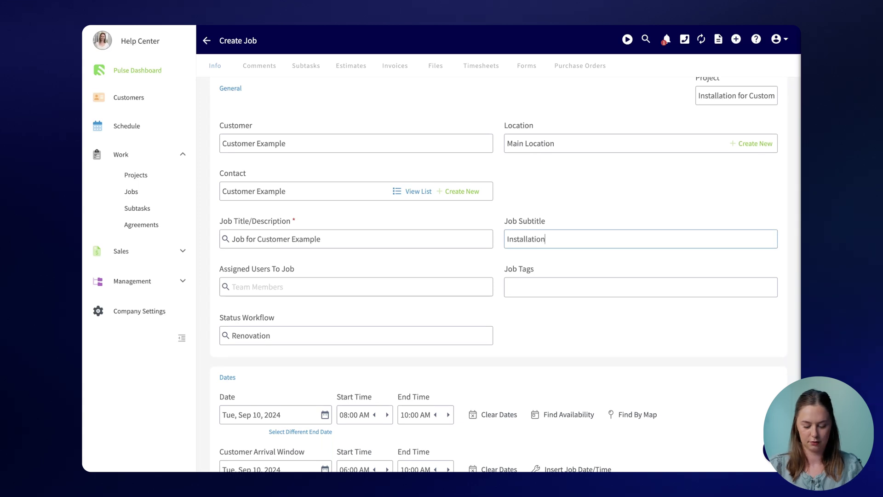
left_click(641, 287)
left_click(525, 361)
scroll(500, 276, "up", 1)
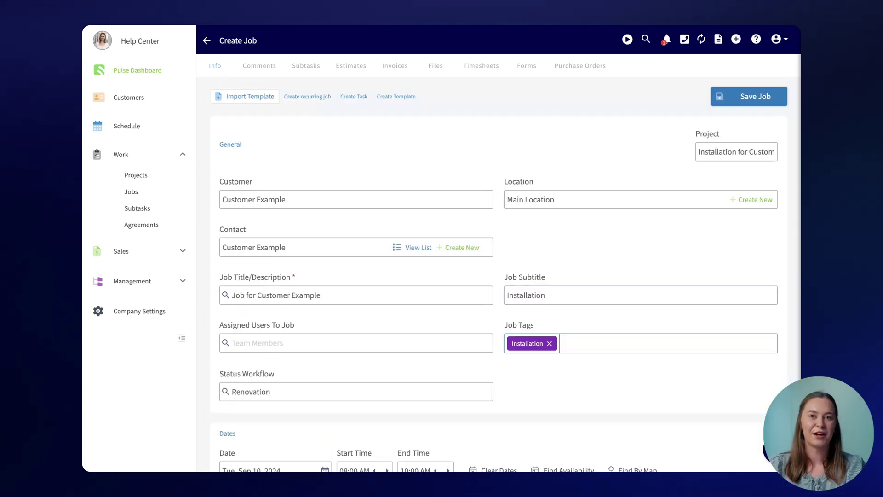
left_click(756, 96)
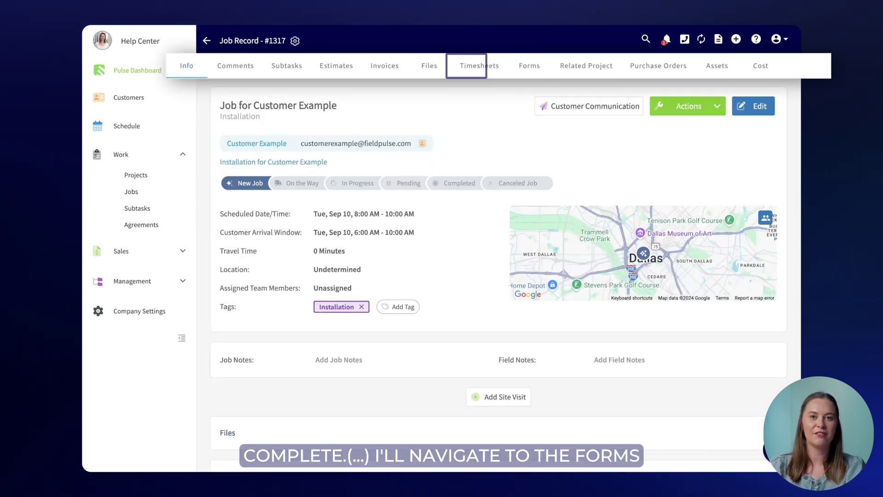
Step: On job #1317's Forms tab, start creating a new form
left_click(527, 65)
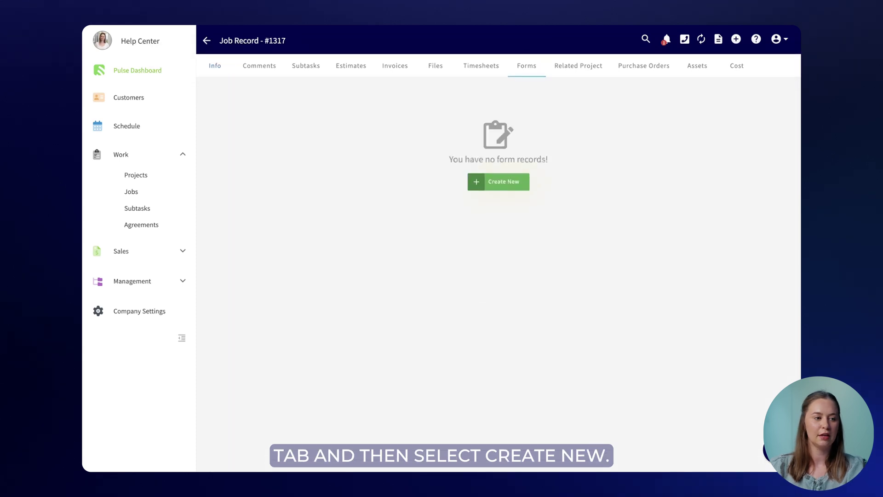
left_click(498, 182)
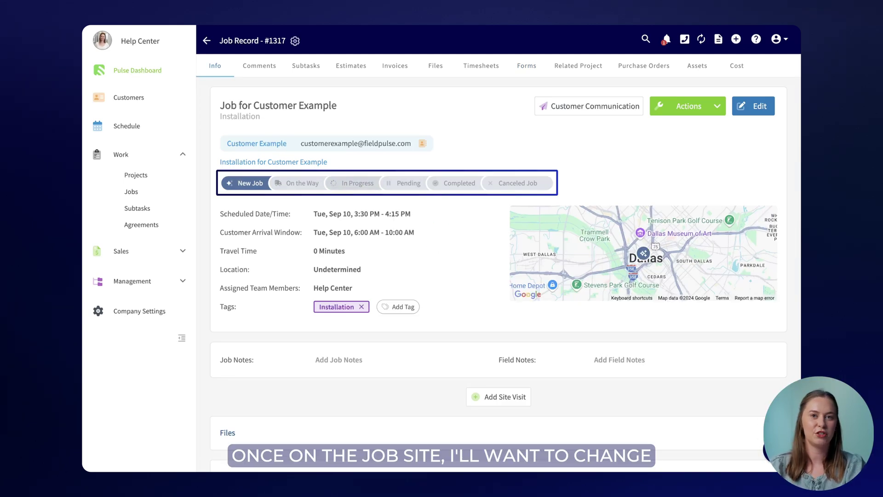
Step: Set job #1317 to In Progress and submit an 11:03 AM clock-in on its timesheet
left_click(358, 183)
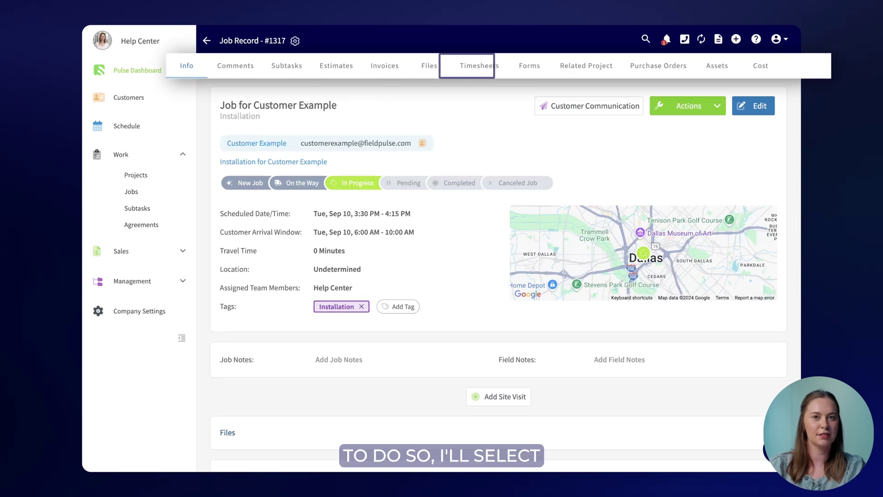
left_click(480, 65)
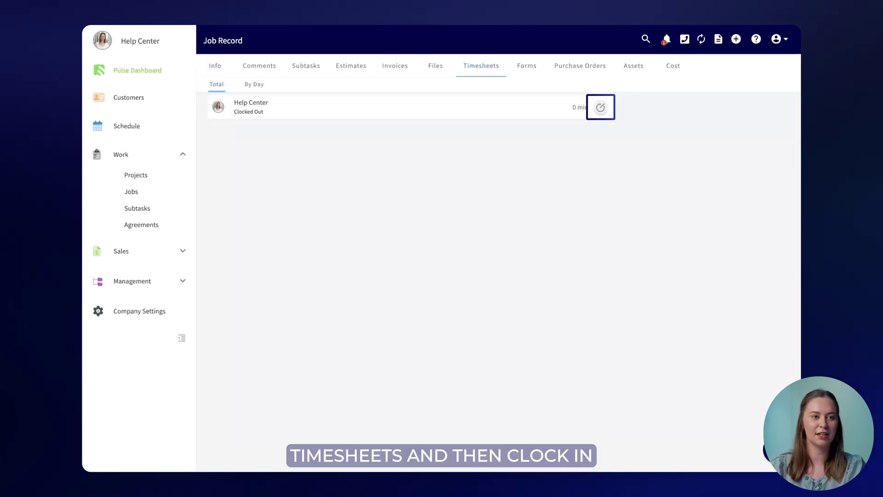
left_click(601, 107)
left_click(559, 451)
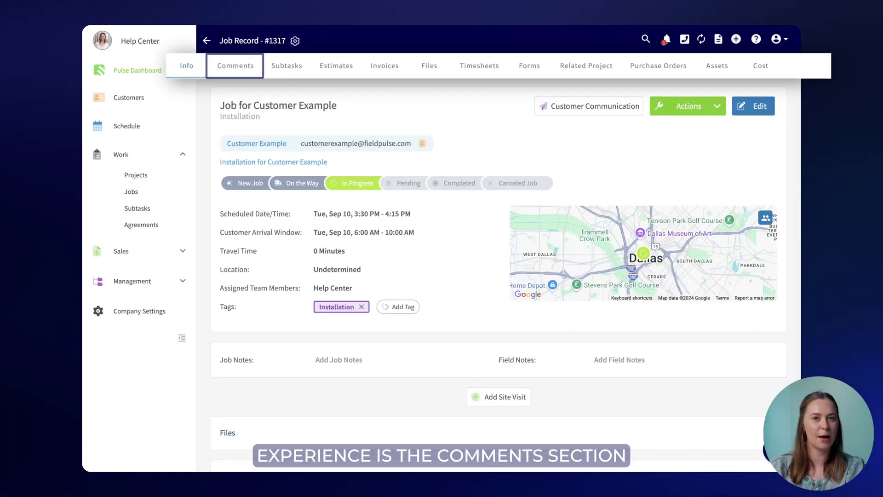
Step: Post the comment 'We need help!' on job #1317 with a team member @-mentioned
left_click(259, 66)
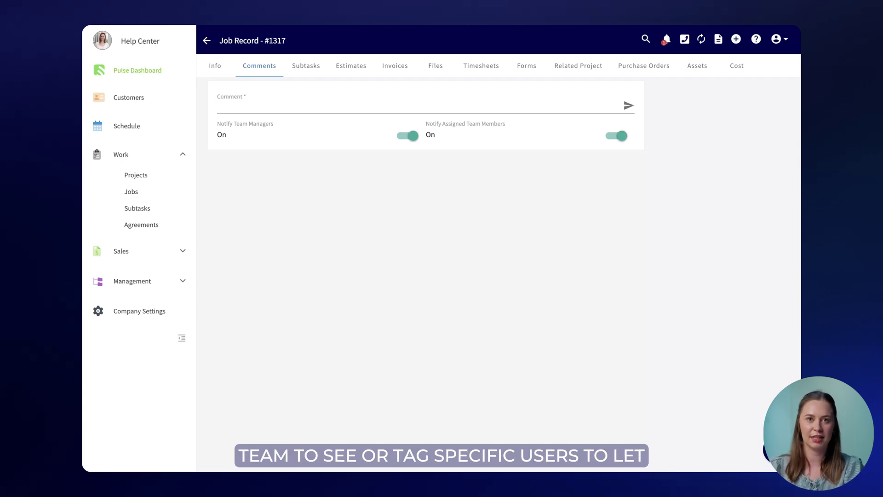
type("@")
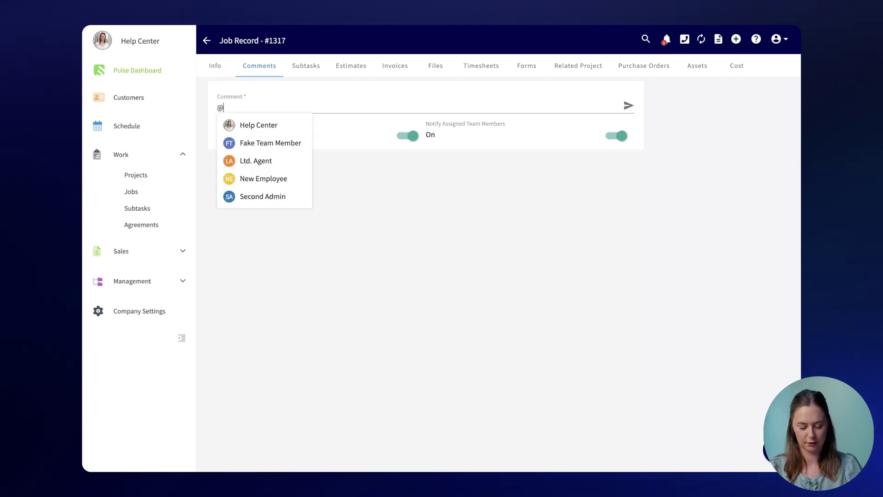
left_click(256, 177)
type("We need help")
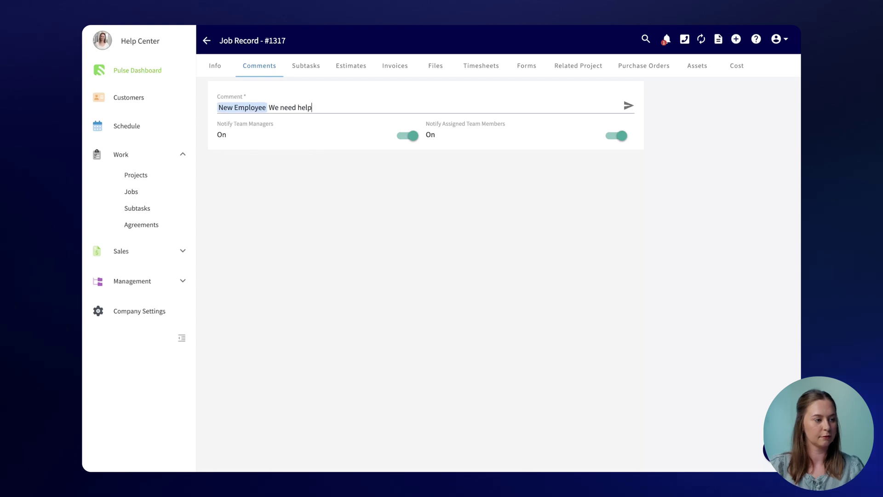
type("!")
key("Return")
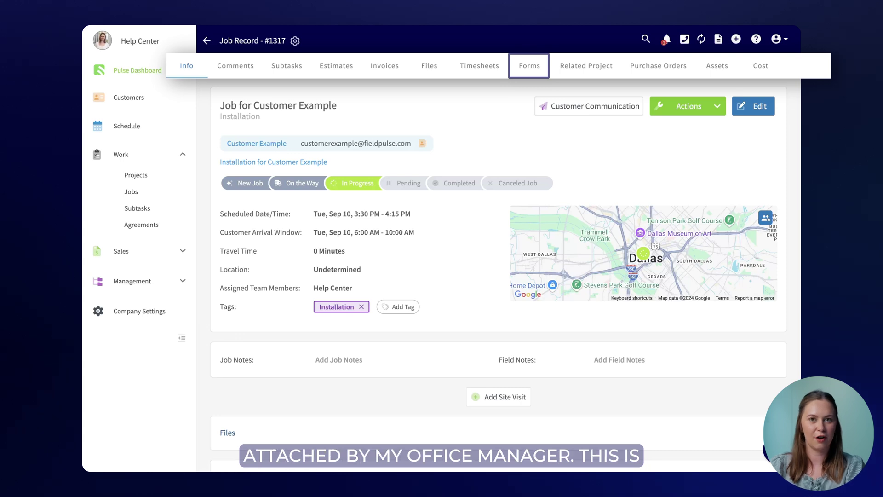
Step: Mark all eight Pre-Departure Checklist #1008 plumbing items as Yes
left_click(529, 65)
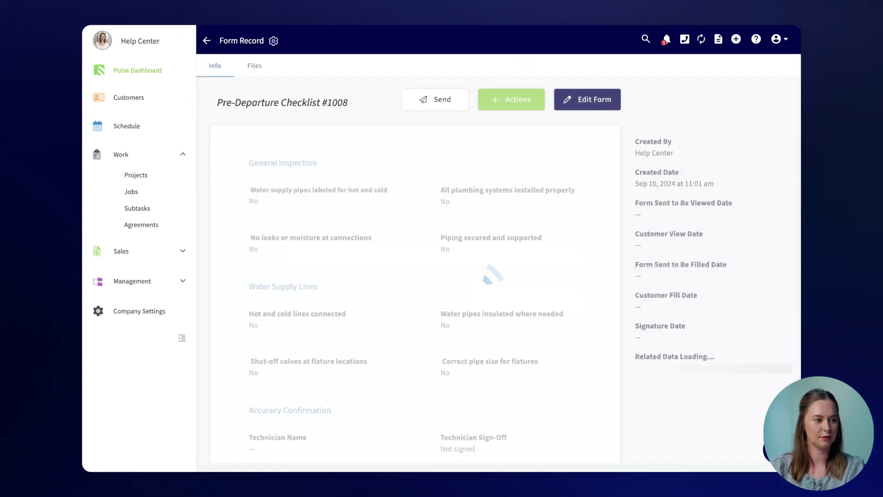
scroll(504, 264, "down", 1)
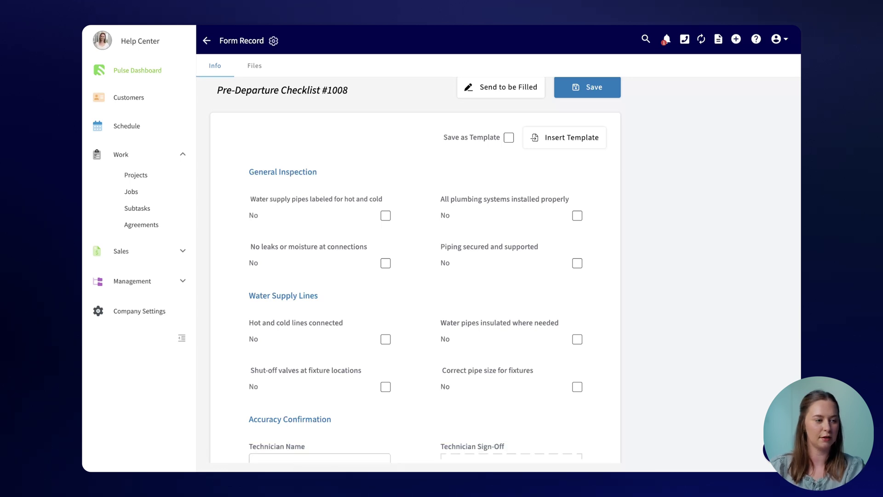
left_click(386, 215)
left_click(577, 215)
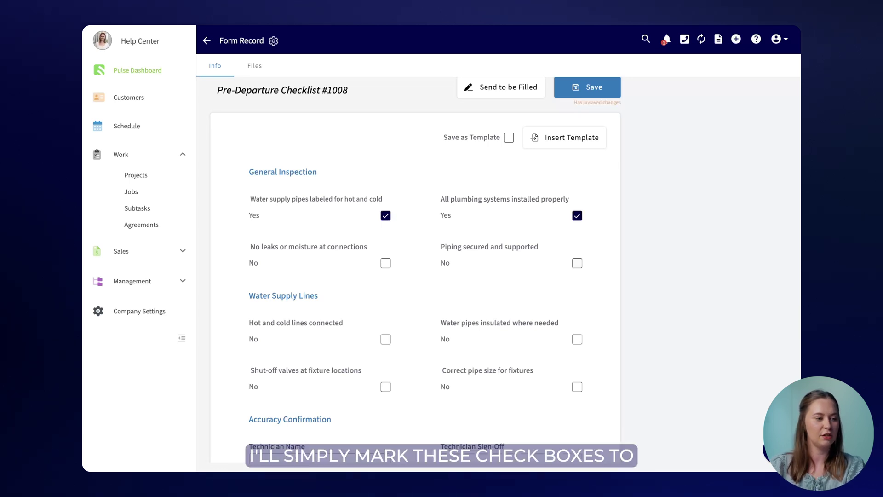
left_click(577, 263)
left_click(386, 263)
scroll(414, 267, "down", 2)
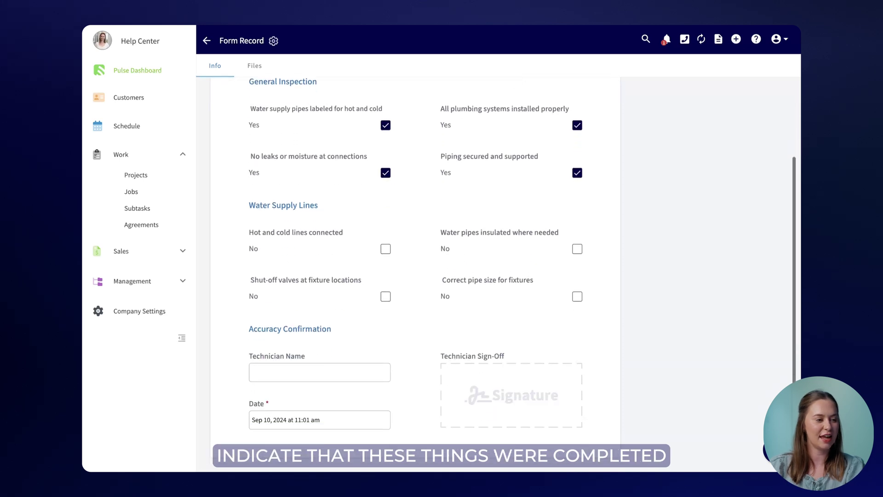
left_click(385, 249)
left_click(386, 296)
left_click(577, 249)
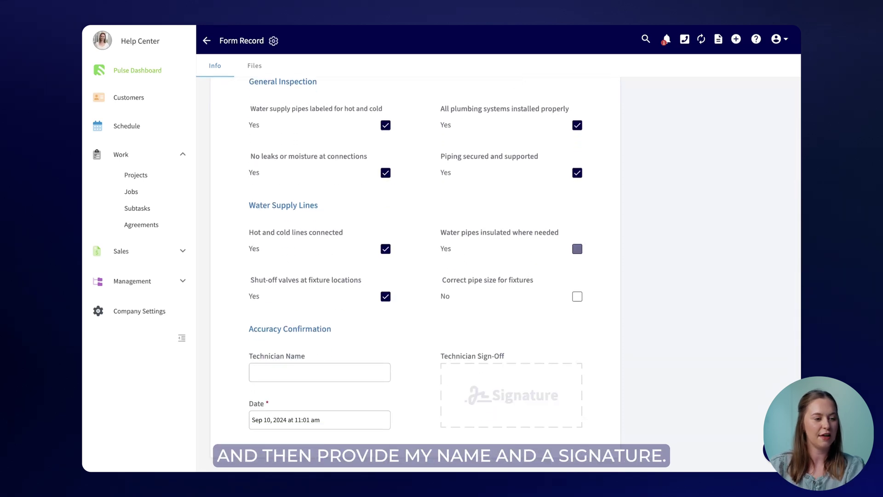
left_click(577, 296)
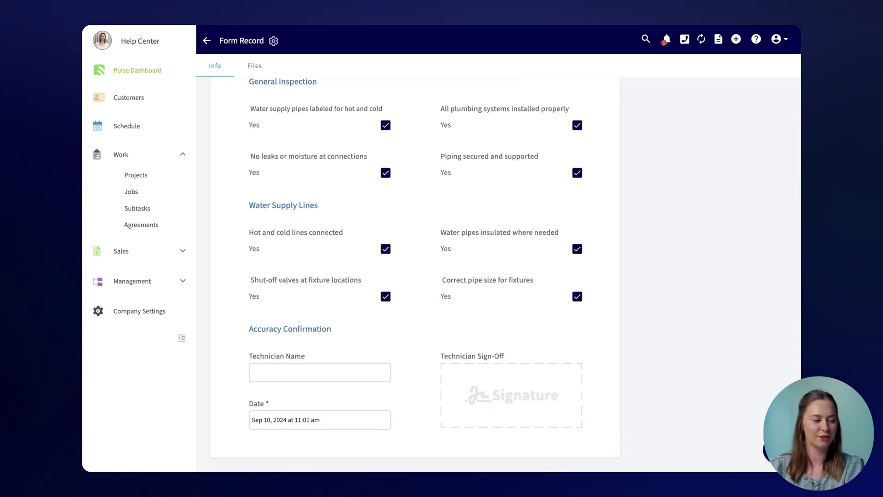
Step: Enter the technician's name and typed signature, then save the completed checklist
left_click(320, 372)
type("Libby")
left_click(511, 395)
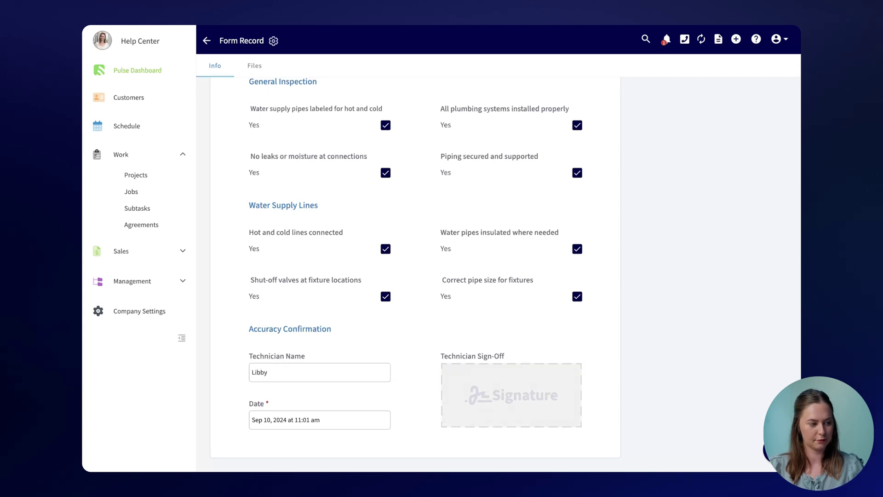
left_click(476, 197)
type("Libby")
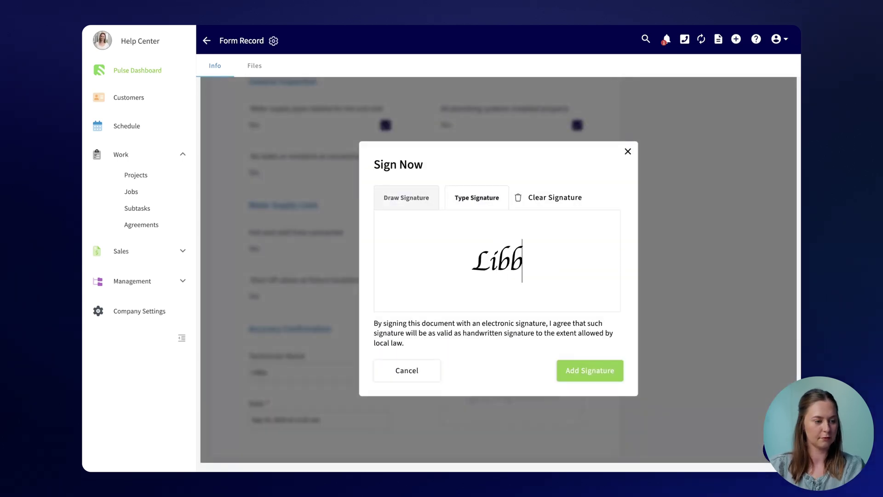
left_click(590, 371)
type("Libby")
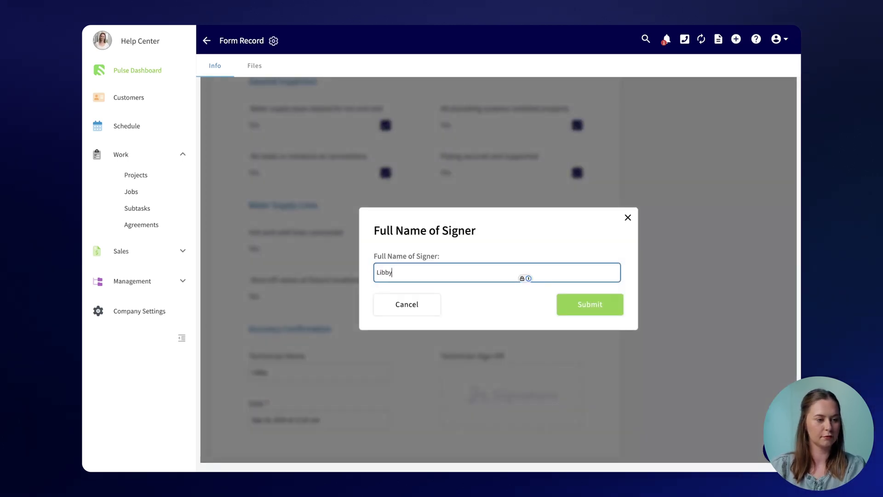
left_click(590, 304)
scroll(415, 271, "up", 3)
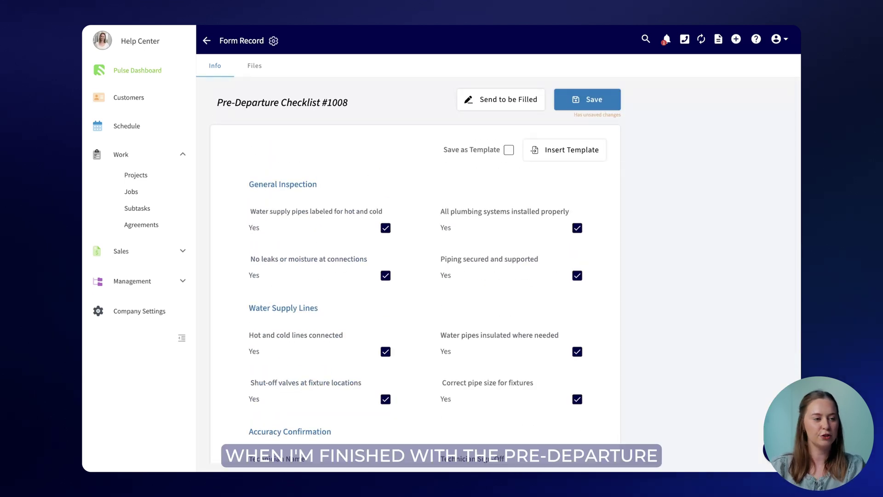
left_click(588, 100)
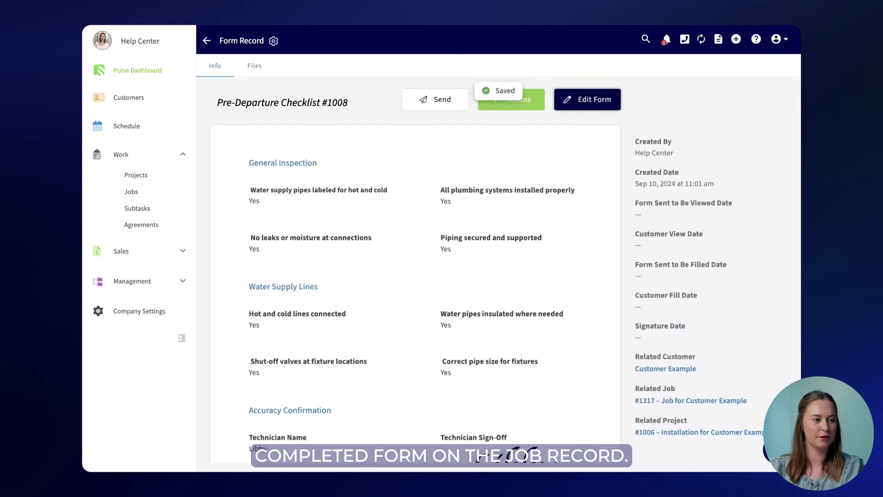
key("alt+Left")
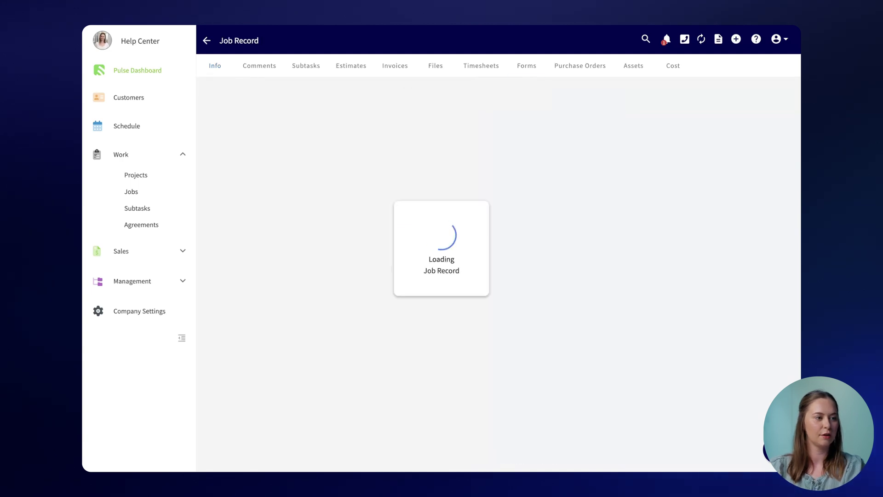
Step: Clock out at 11:05 AM, saving a one-minute time log on the job's timesheet
left_click(481, 66)
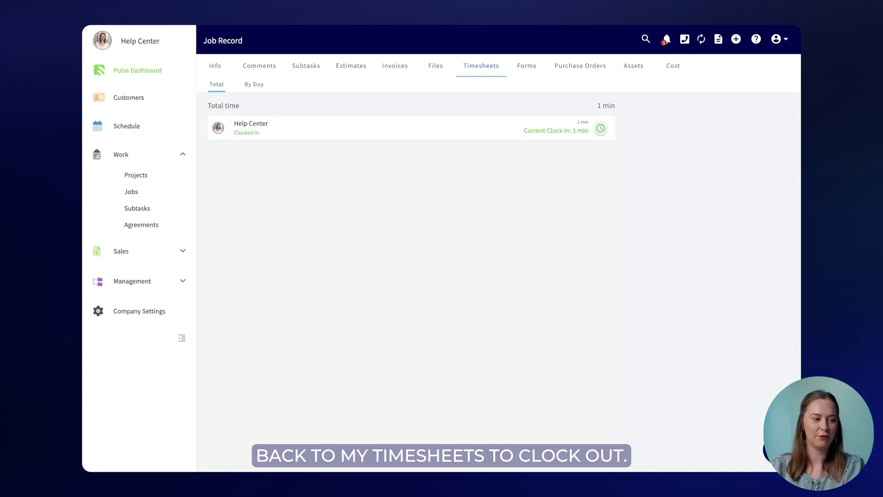
left_click(600, 128)
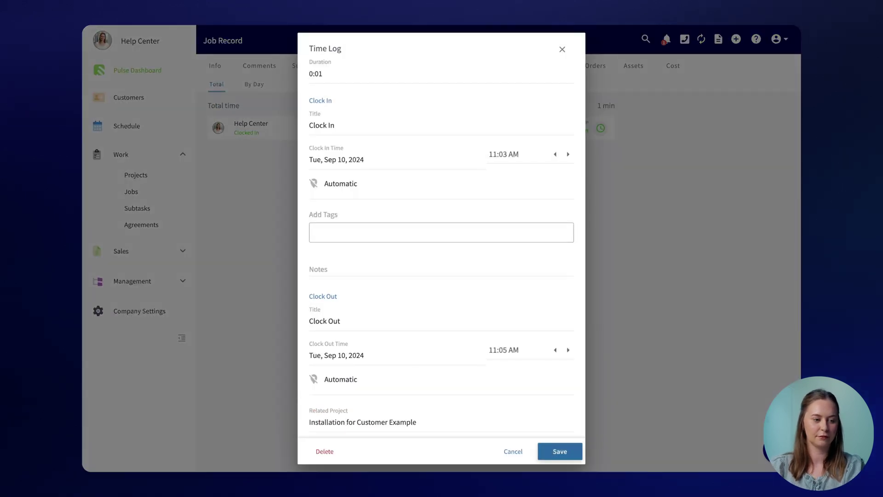
left_click(560, 451)
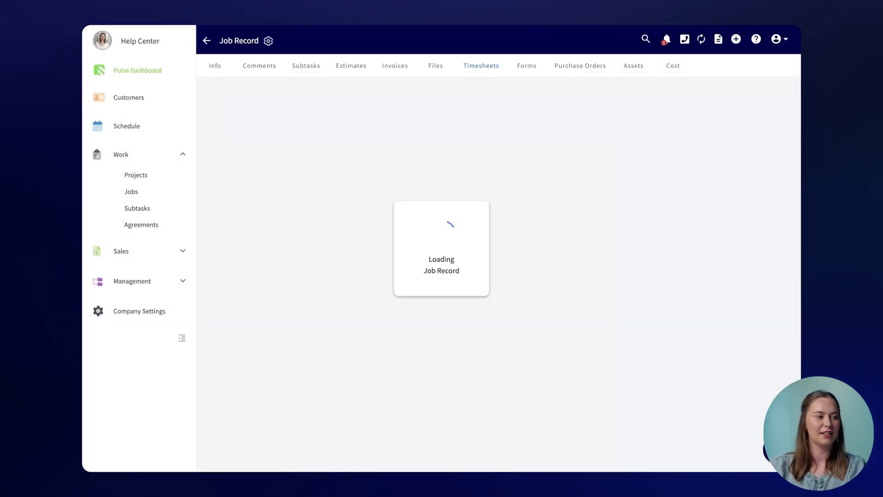